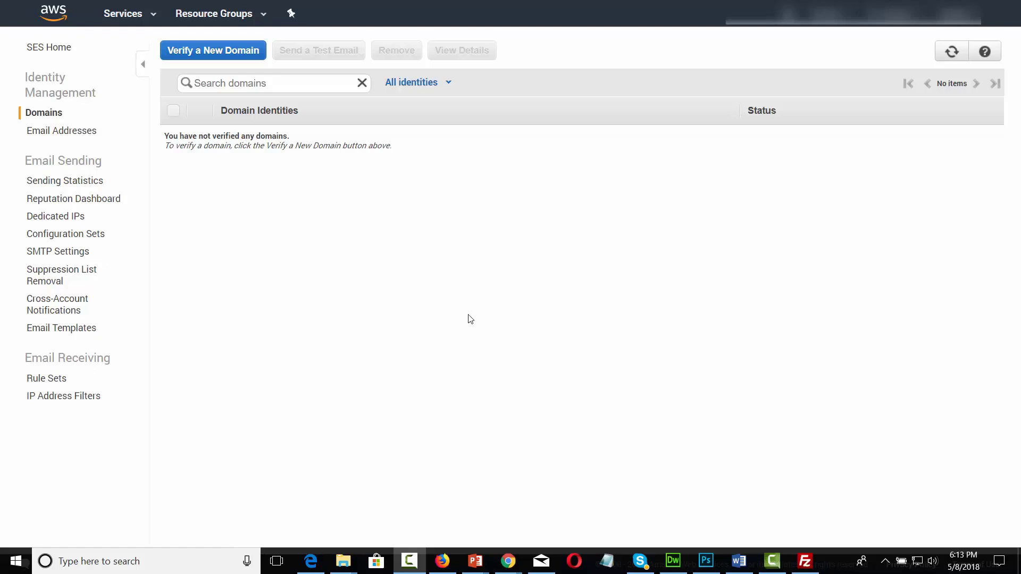
# - Submit the domain titansofcentralpa.com for verification with DKIM settings generated
pyautogui.click(47, 49)
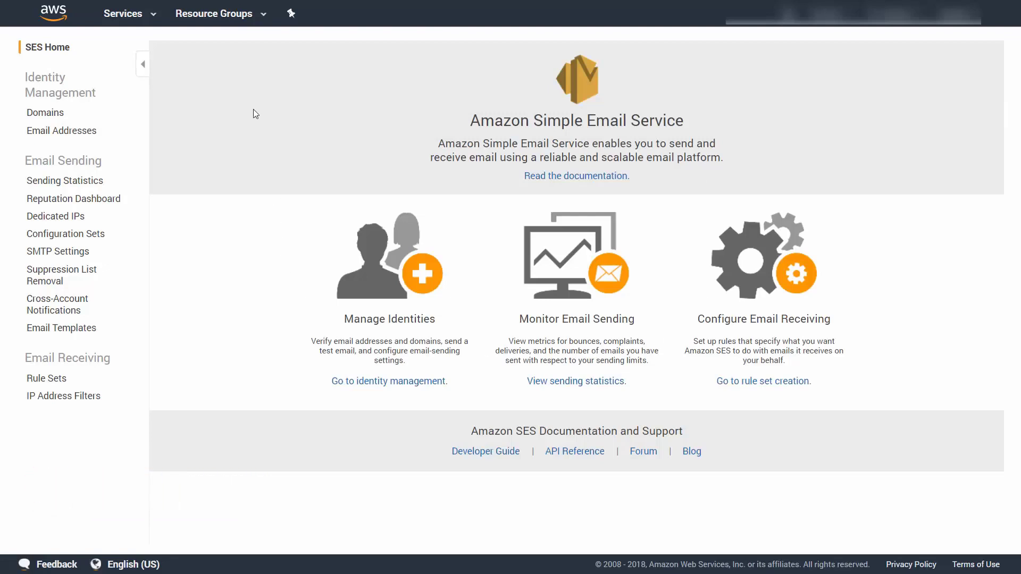
pyautogui.click(45, 114)
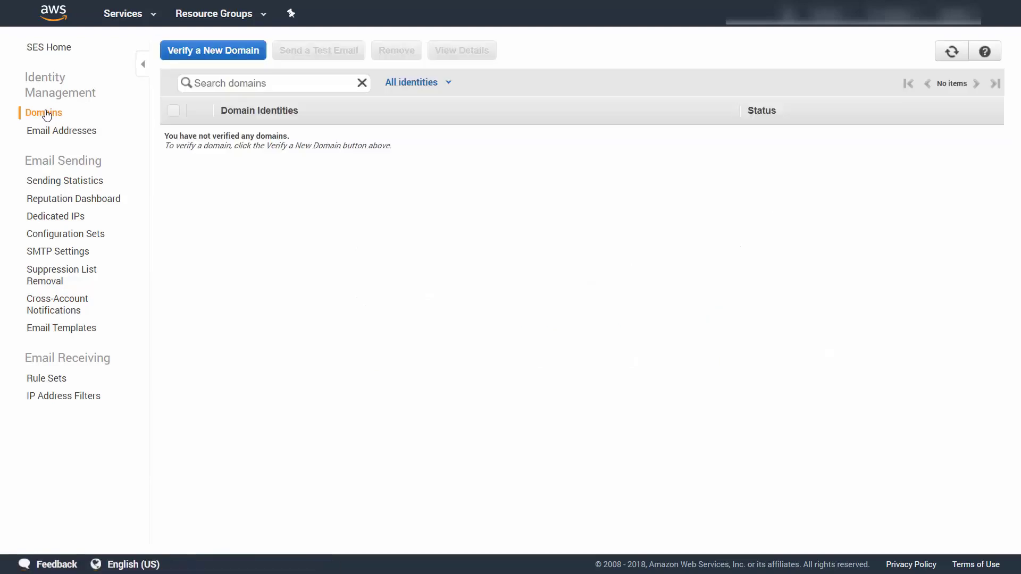
pyautogui.click(213, 51)
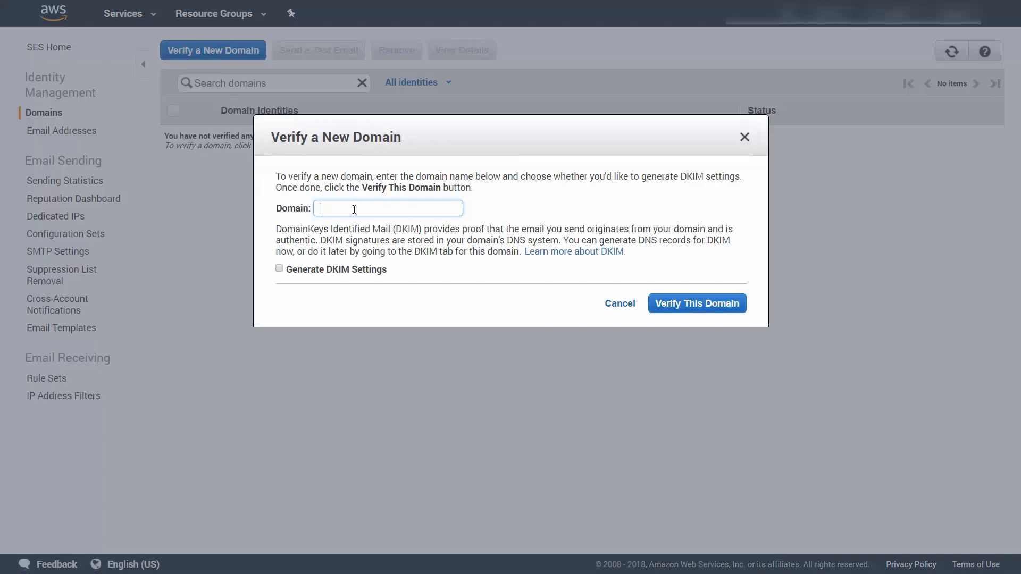
pyautogui.write('titansofcentralpa.com')
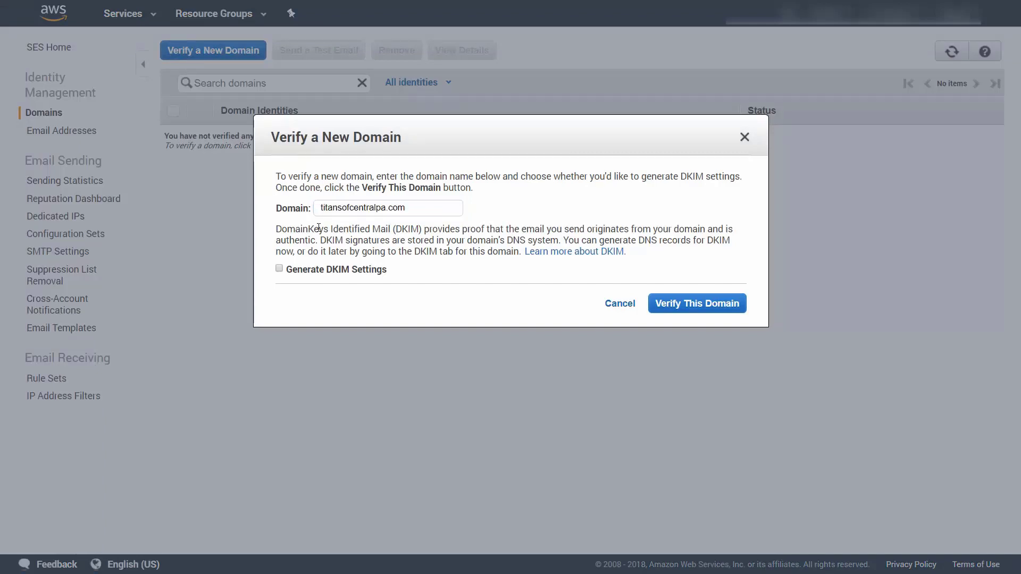
pyautogui.click(279, 270)
pyautogui.click(671, 306)
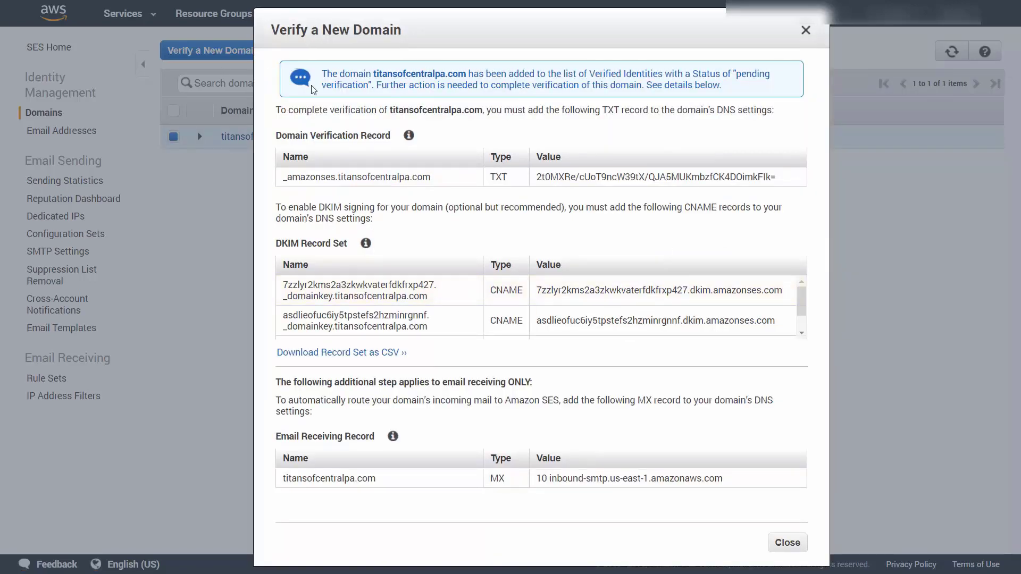
pyautogui.moveTo(366, 243)
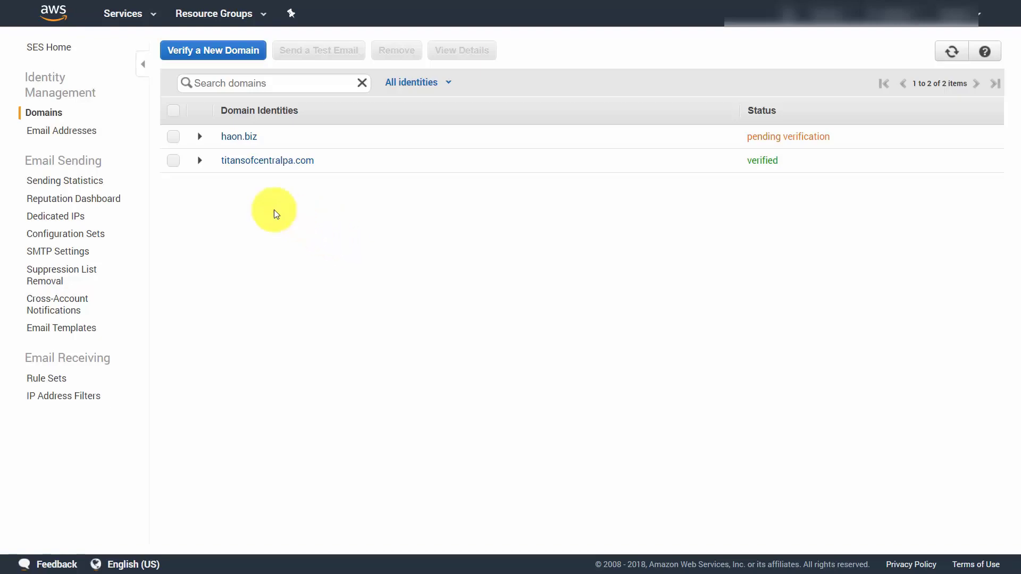
# - Expand the titansofcentralpa.com domain's details and check the sender line of the Amazon SES test message in Gmail
pyautogui.click(200, 161)
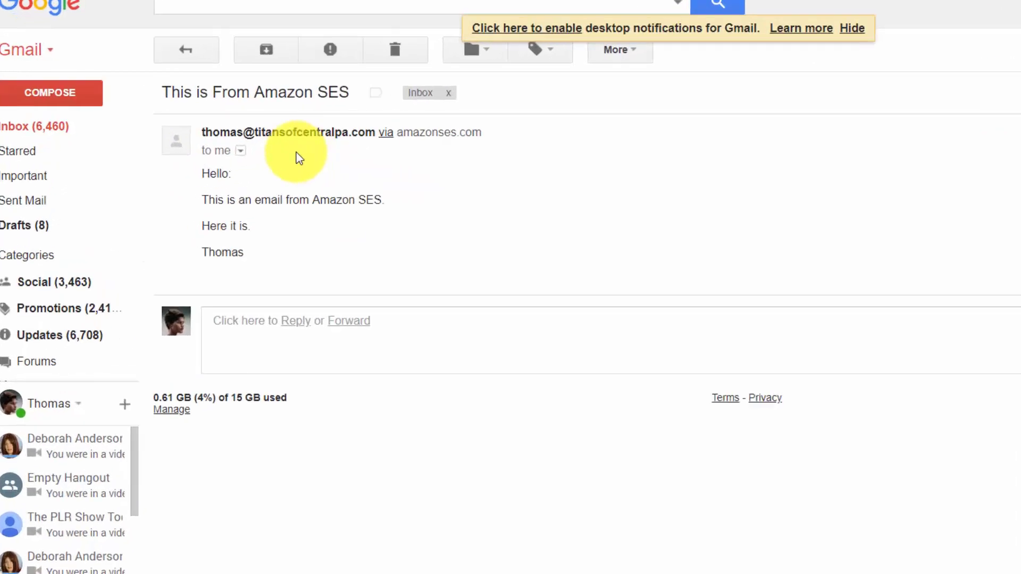
pyautogui.moveTo(279, 139)
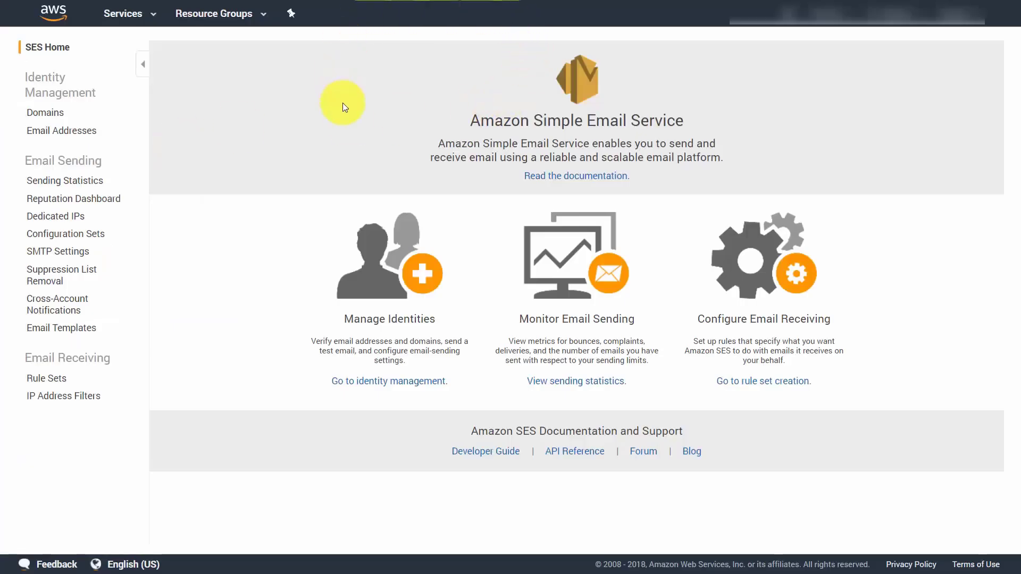
# - Set the MAIL FROM domain of the titansofcentralpa.com email address to the subdomain mail
pyautogui.click(81, 135)
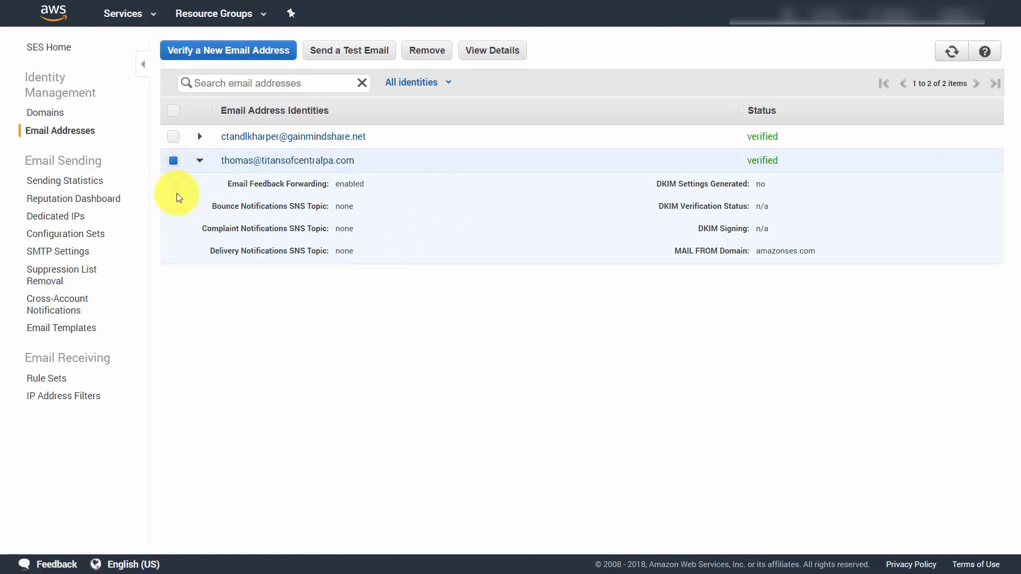
pyautogui.click(491, 52)
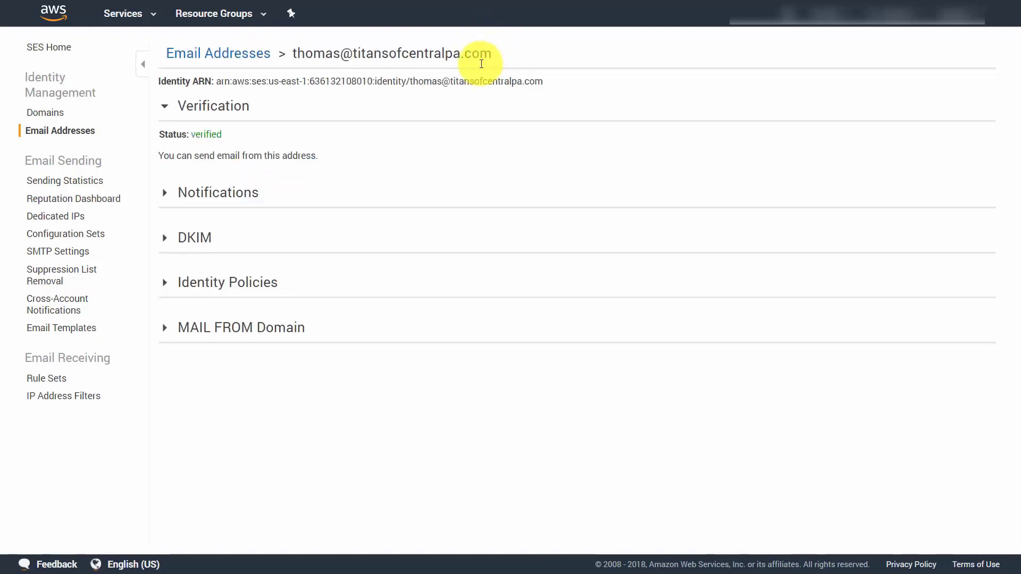
pyautogui.click(164, 330)
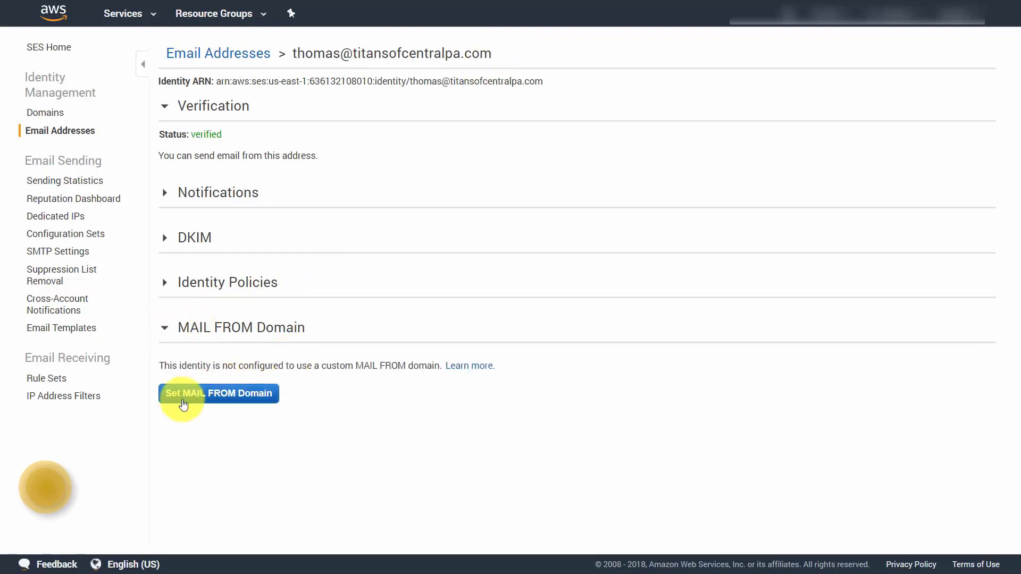
pyautogui.click(229, 397)
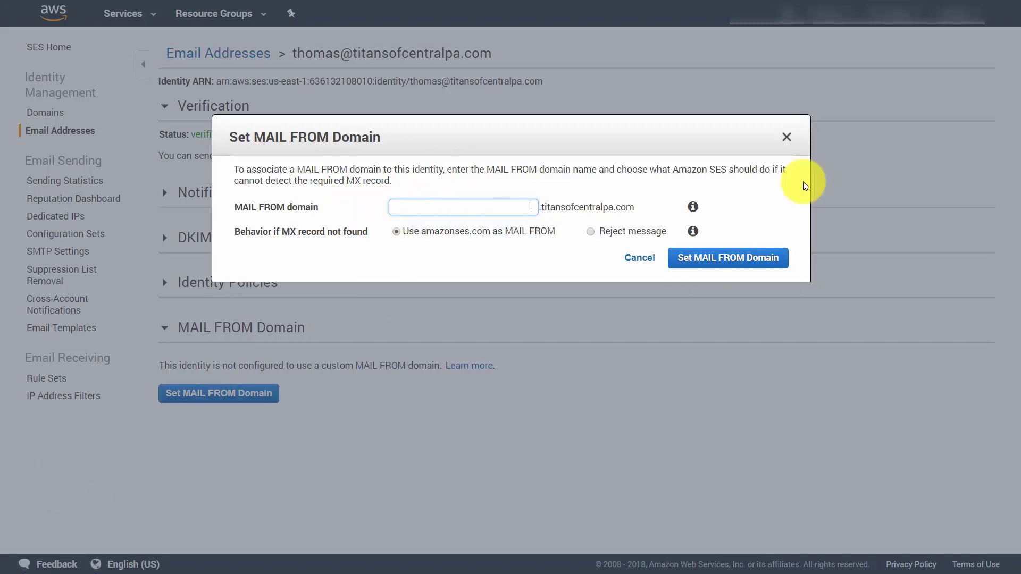
pyautogui.write('mail')
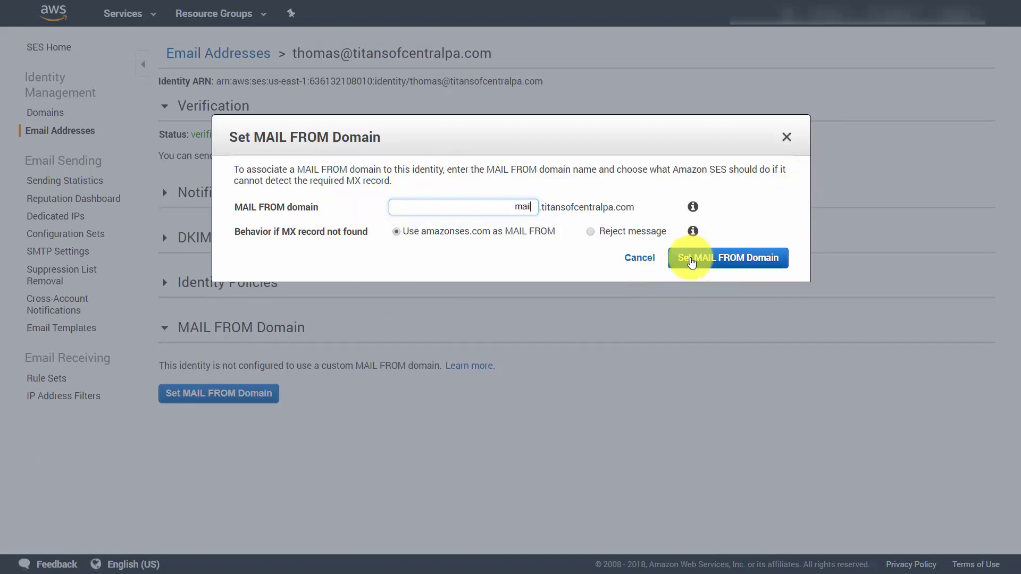
pyautogui.click(722, 260)
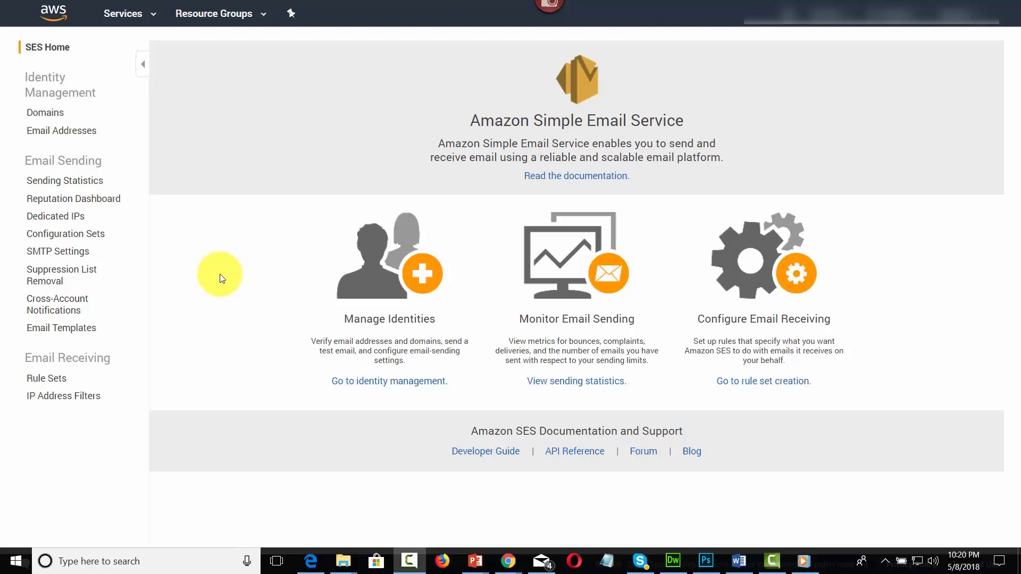
# - Create the SNS topic bouncestitans with display name "Bounders for Titans" from the titansofcentralpa.com email address's notification configuration
pyautogui.click(75, 131)
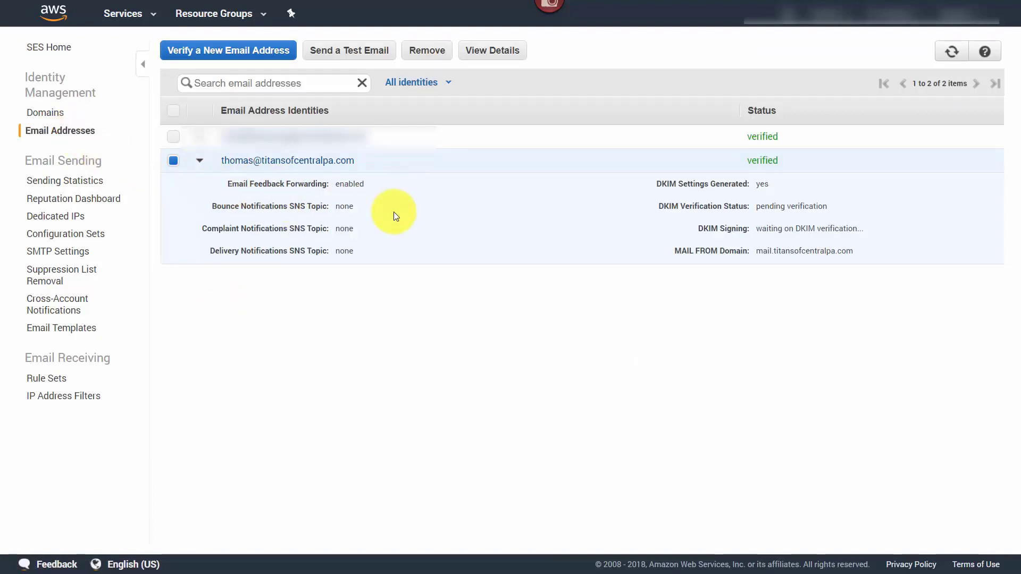
pyautogui.click(495, 52)
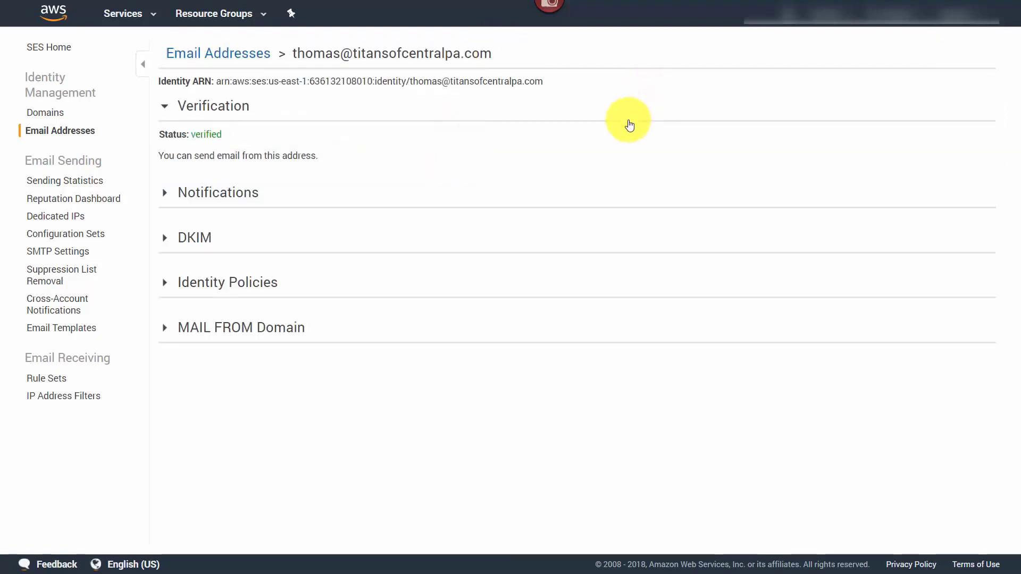
pyautogui.click(165, 195)
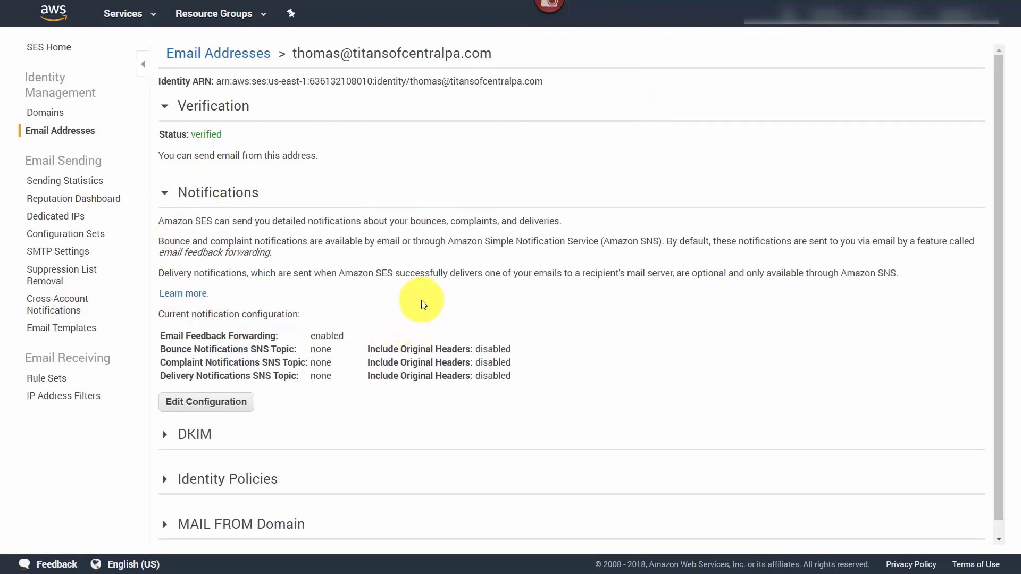
pyautogui.click(217, 405)
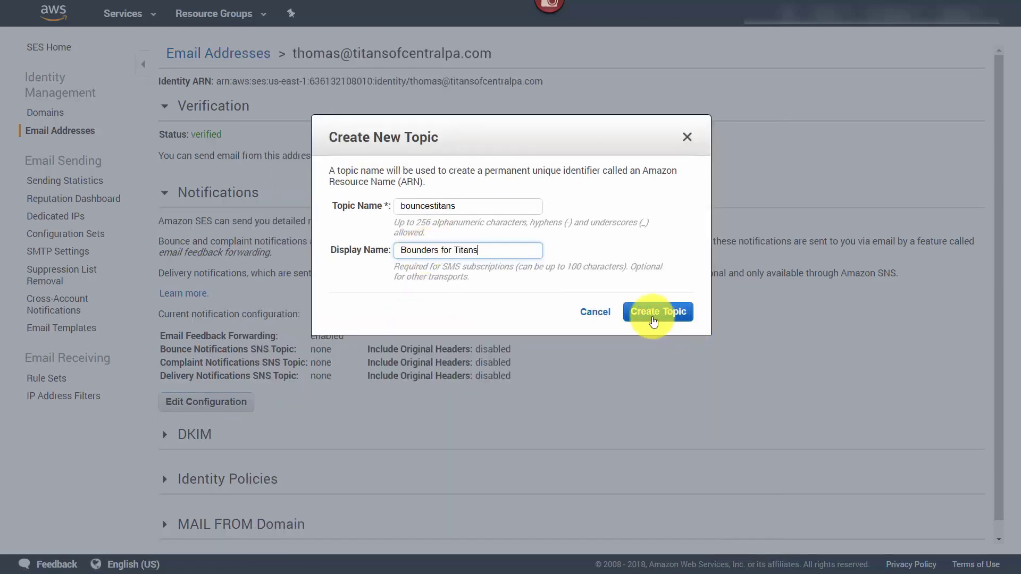
pyautogui.click(652, 318)
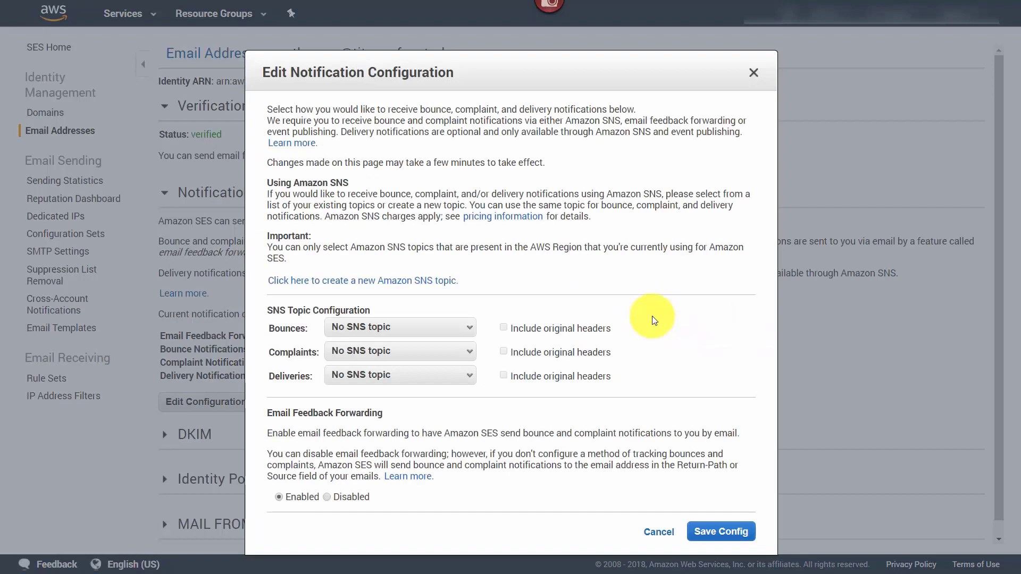
# - Assign bouncestitans to bounces, titantscomplaints to complaints and deliveriestitans to deliveries, each with original headers included
pyautogui.click(457, 328)
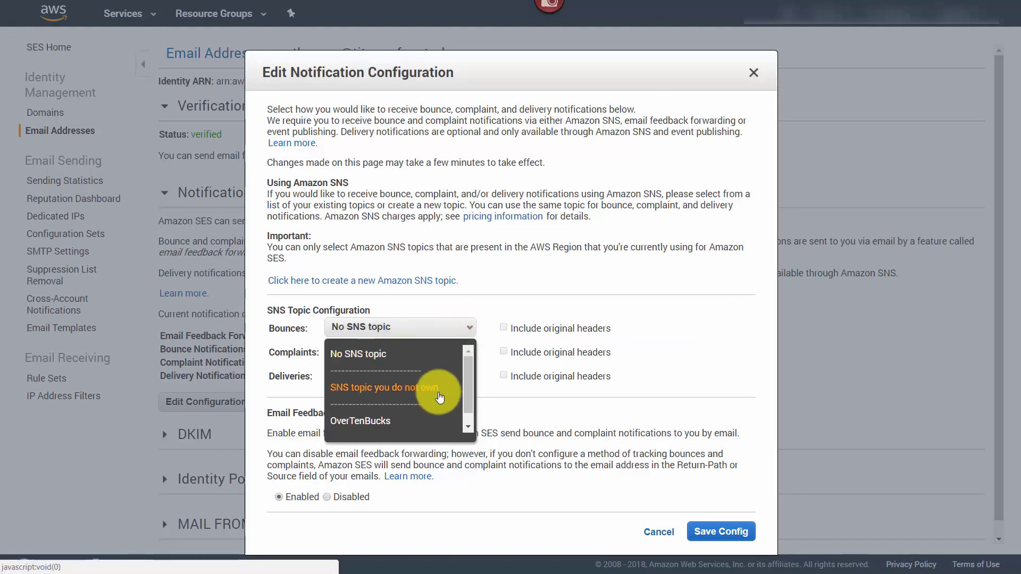
pyautogui.scroll(-1, 330, 426)
pyautogui.click(364, 425)
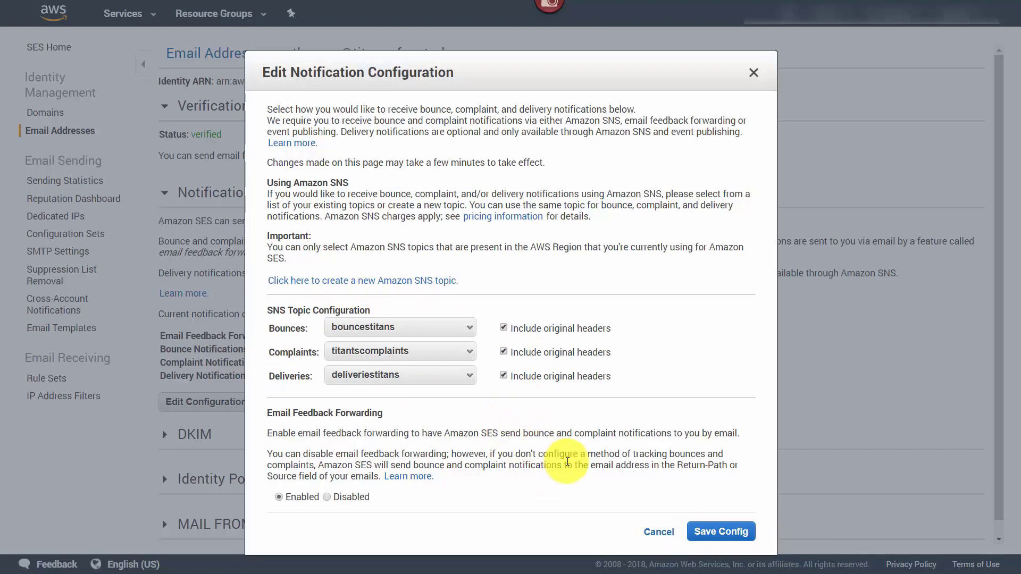
pyautogui.press('Escape')
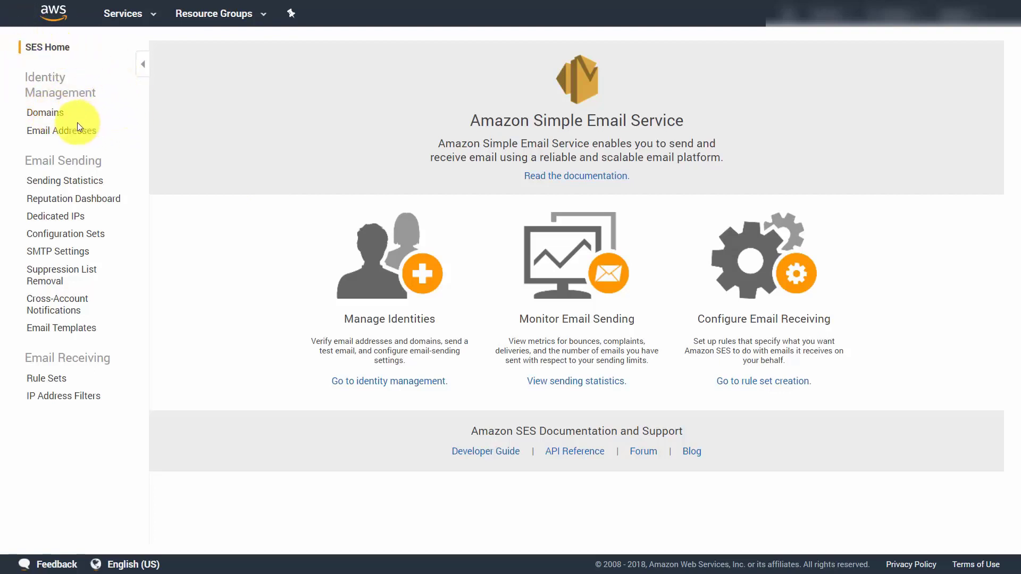
# - Submit the domain haon.biz for verification with DKIM settings generated
pyautogui.click(49, 113)
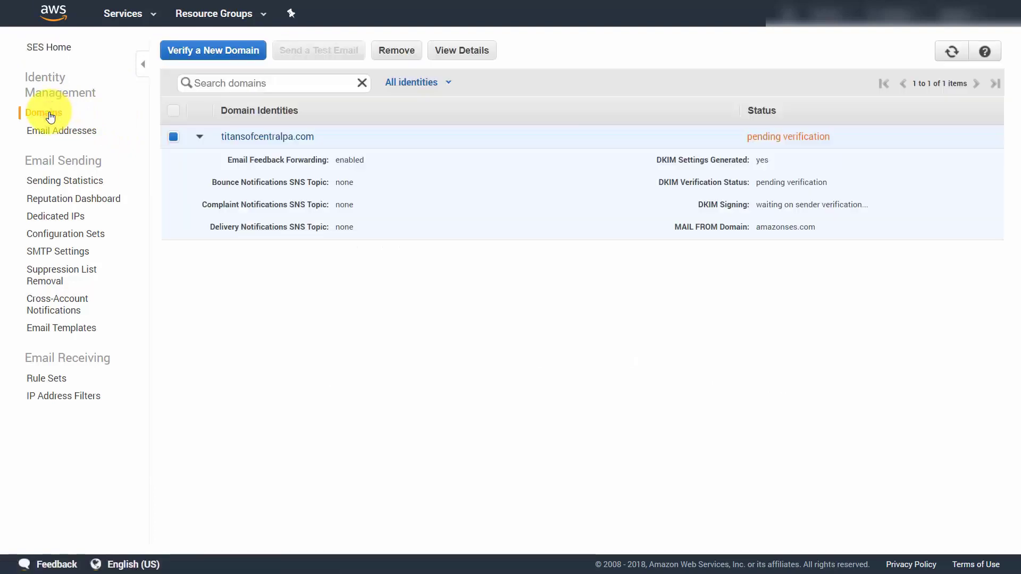
pyautogui.click(173, 137)
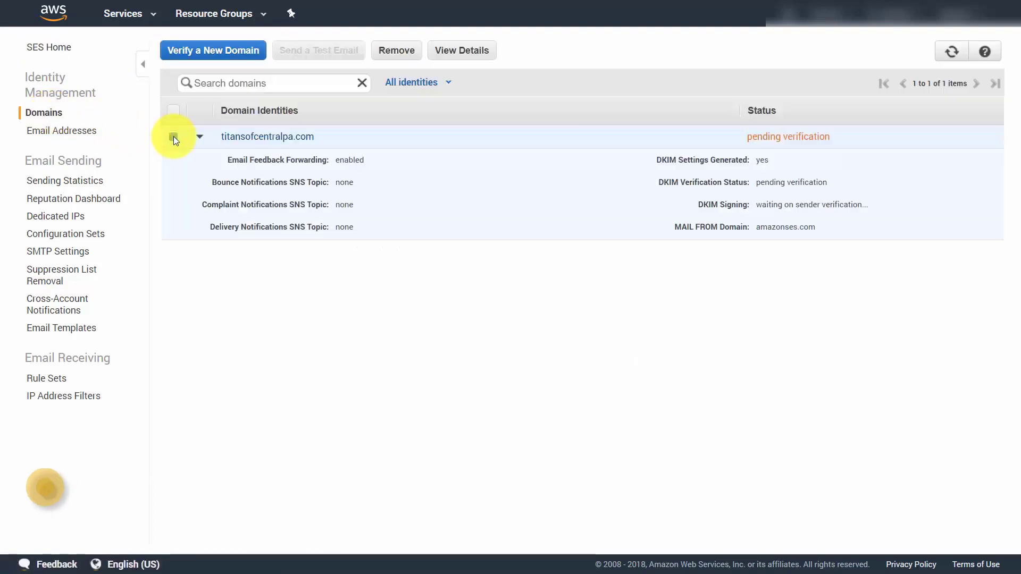
pyautogui.click(173, 136)
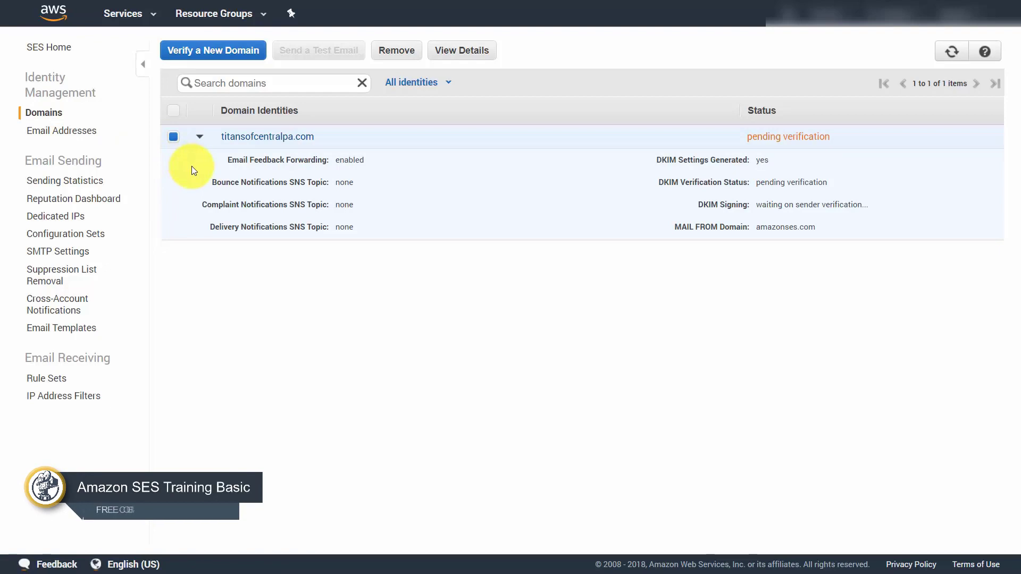
pyautogui.click(215, 51)
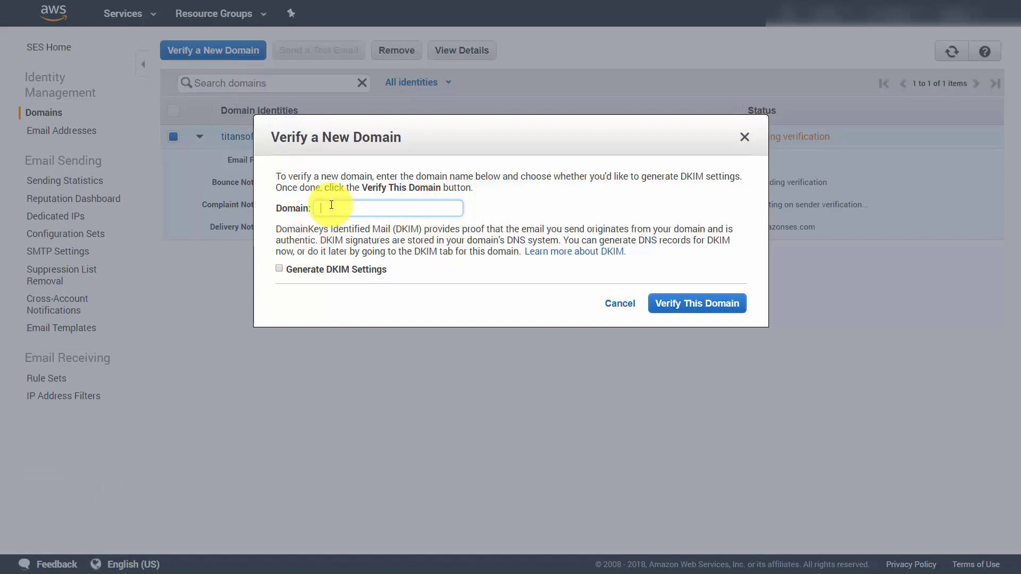
pyautogui.write('haon.biz')
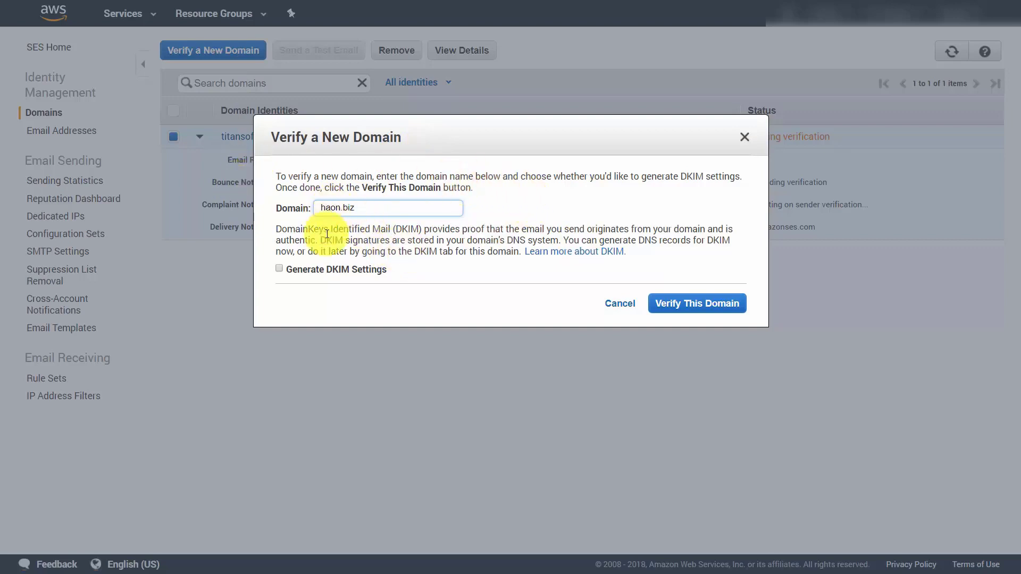
pyautogui.click(280, 269)
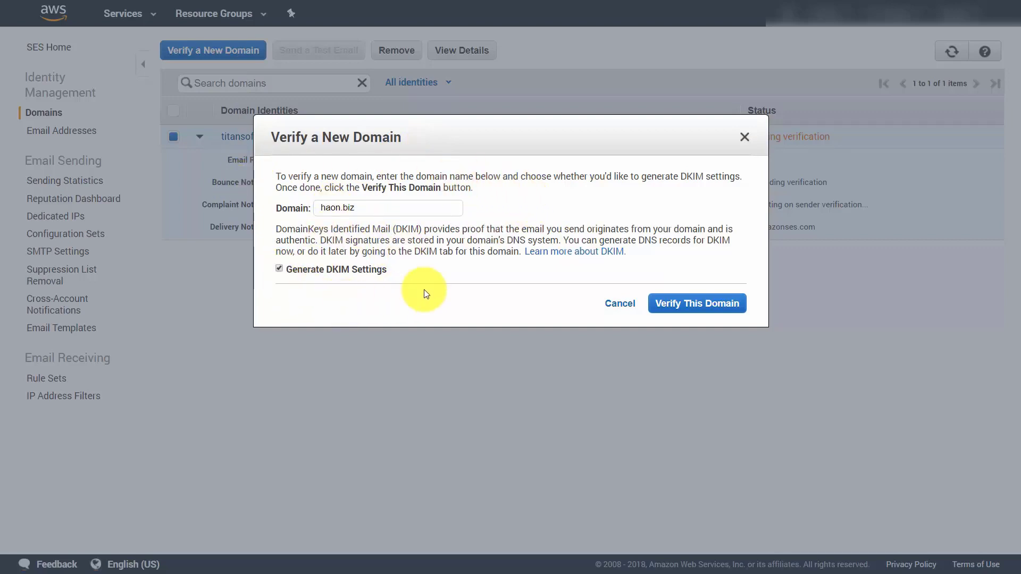
pyautogui.click(676, 303)
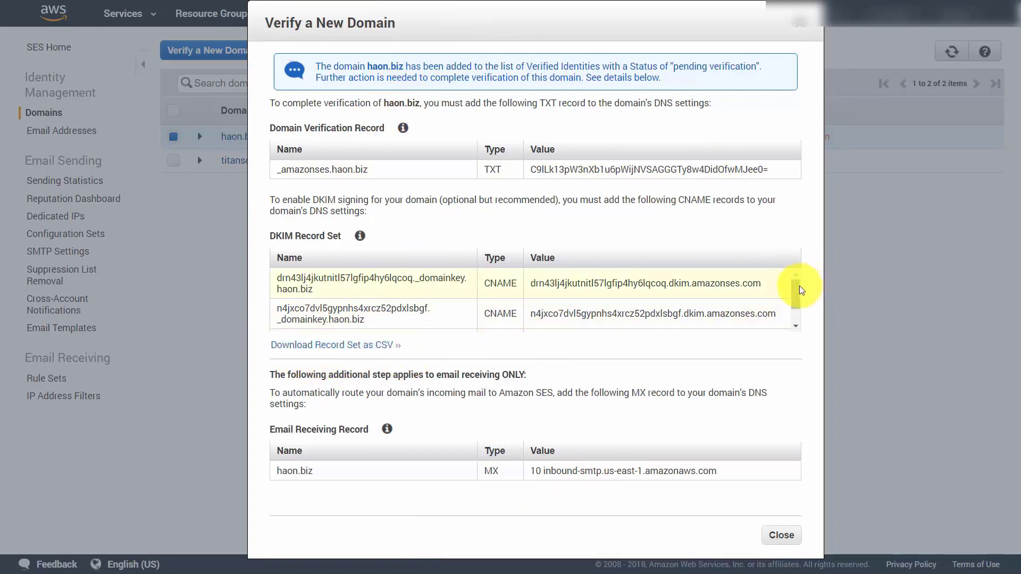
# - Download the haon.biz DNS record set as CSV, open it in Excel and fit column A to its contents
pyautogui.moveTo(799, 285); pyautogui.dragTo(620, 269)
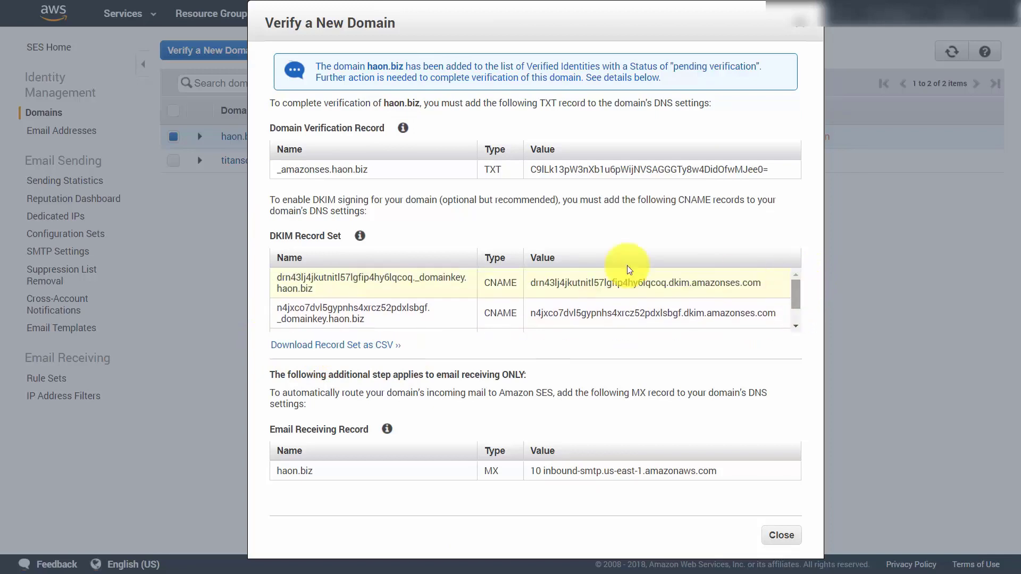
pyautogui.moveTo(796, 295)
pyautogui.mouseDown()
pyautogui.moveTo(796, 309)
pyautogui.moveTo(792, 289)
pyautogui.mouseUp()
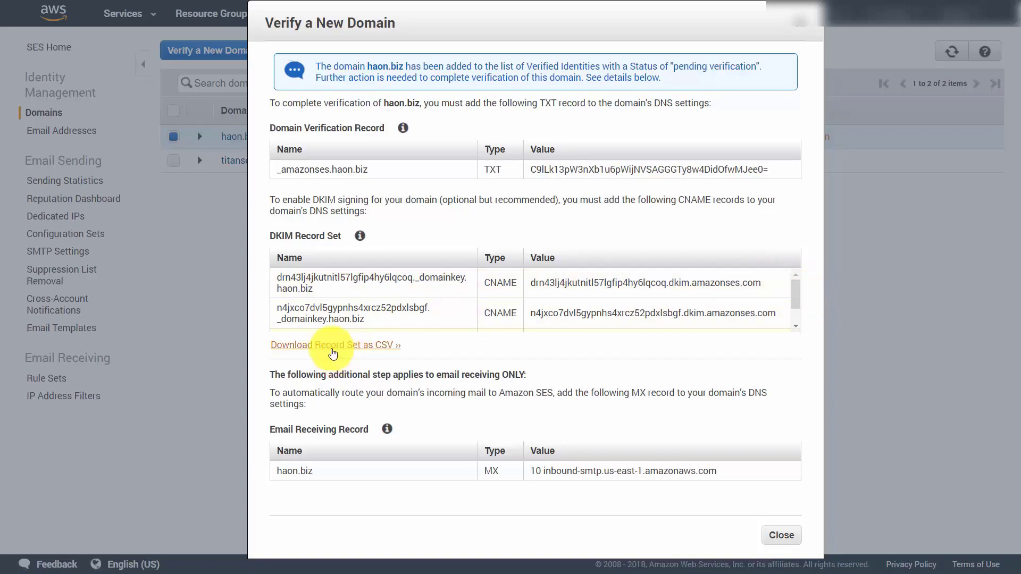
pyautogui.click(400, 346)
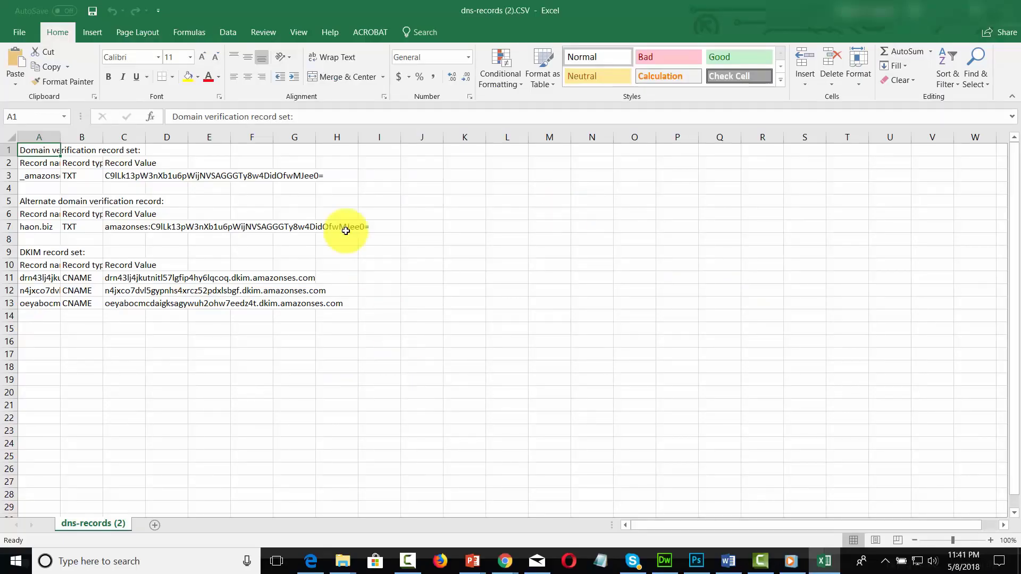
pyautogui.doubleClick(60, 137)
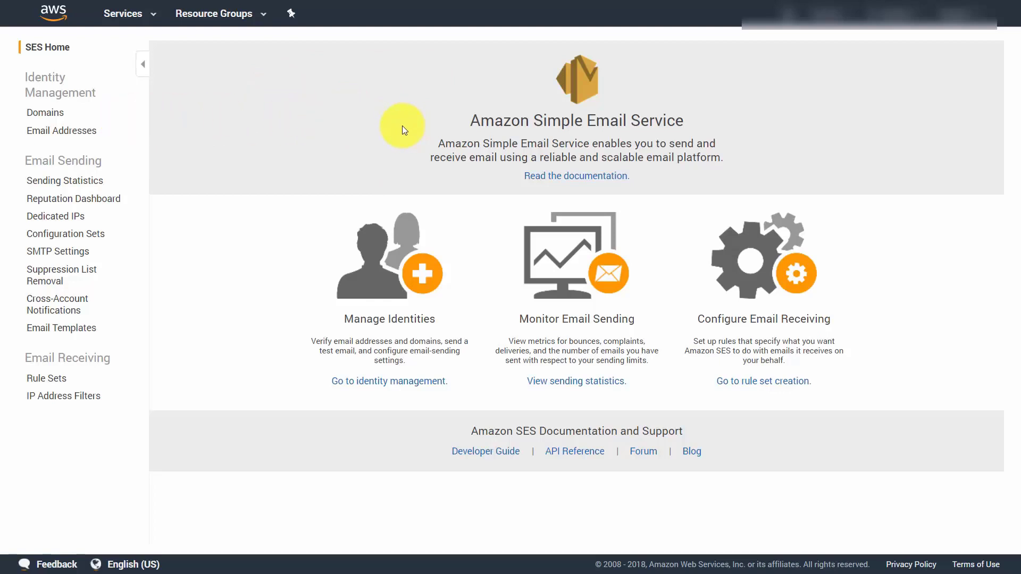
# - Submit a new email address at the haon.biz domain for verification
pyautogui.click(70, 131)
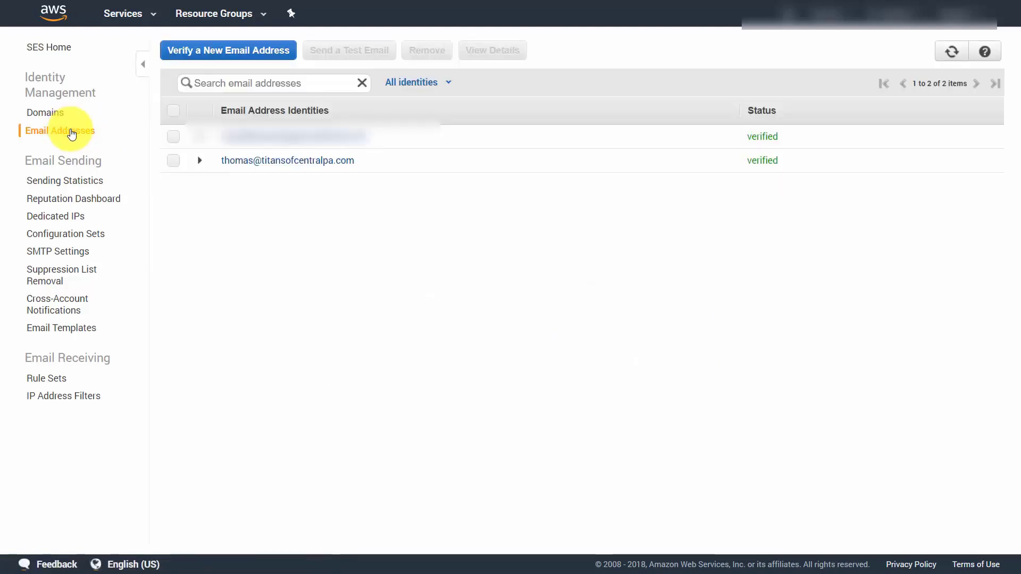
pyautogui.click(247, 53)
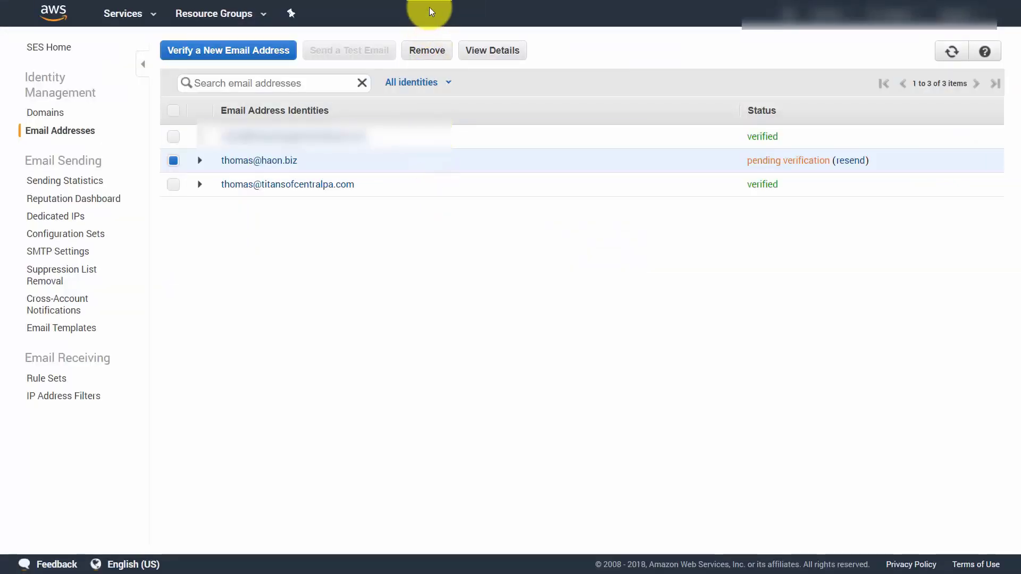
# - Refresh the email address identities and open the details of the haon.biz address
pyautogui.press('F5')
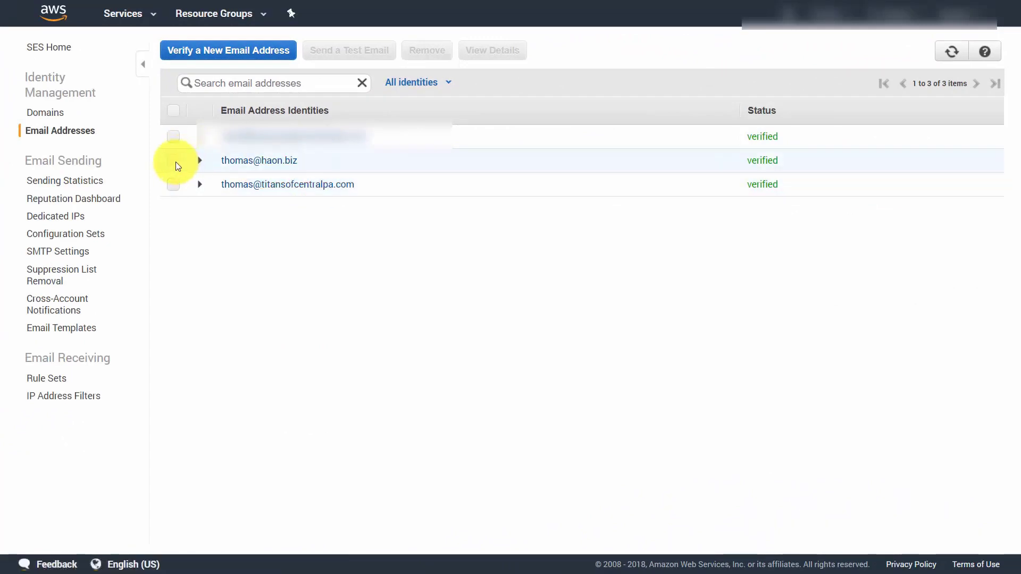
pyautogui.click(175, 162)
pyautogui.click(488, 51)
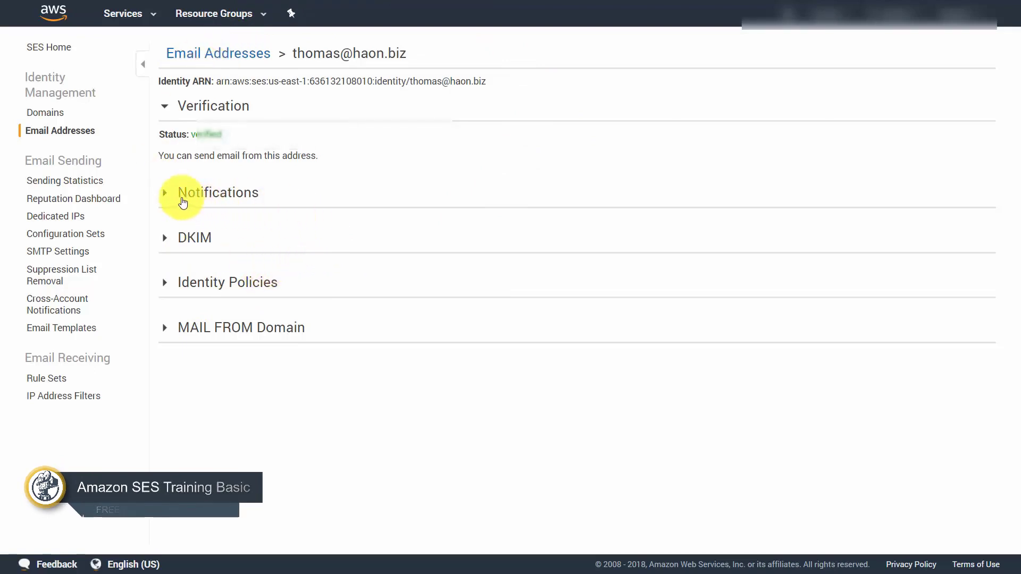
# - Examine the haon.biz address's Notifications, DKIM and MAIL FROM Domain settings and compare them with those of the titansofcentralpa.com address
pyautogui.click(165, 193)
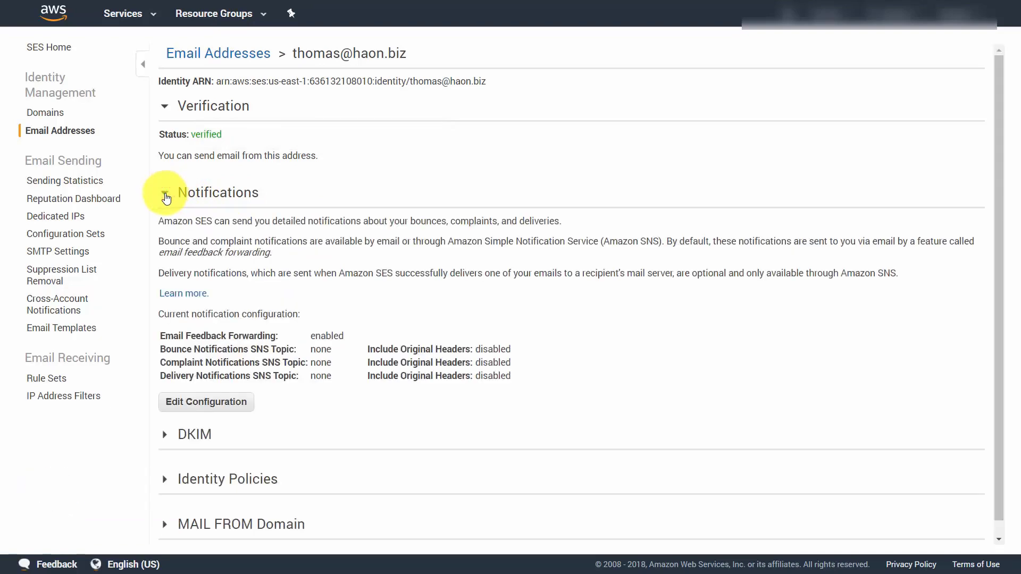
pyautogui.click(166, 195)
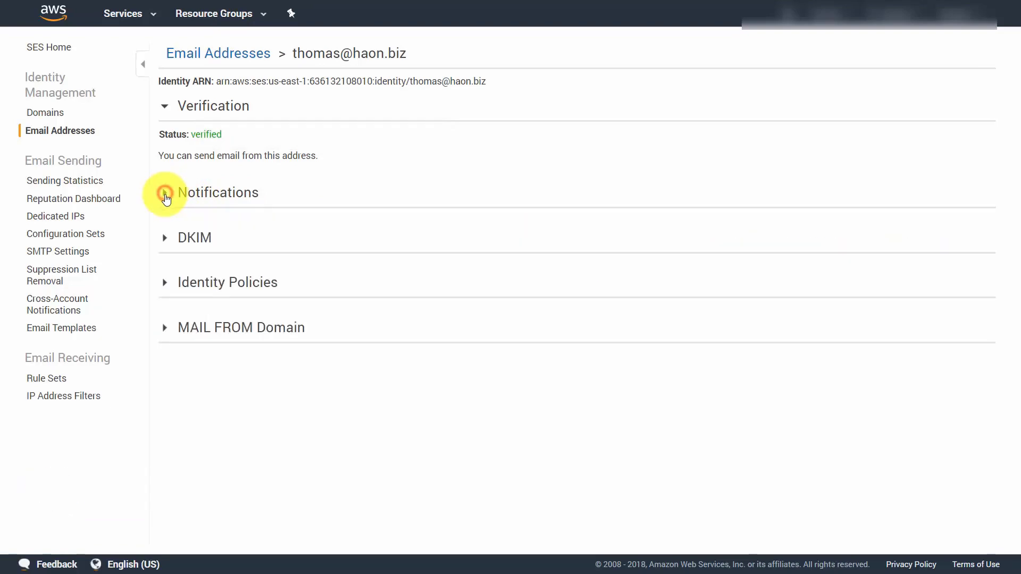
pyautogui.click(166, 240)
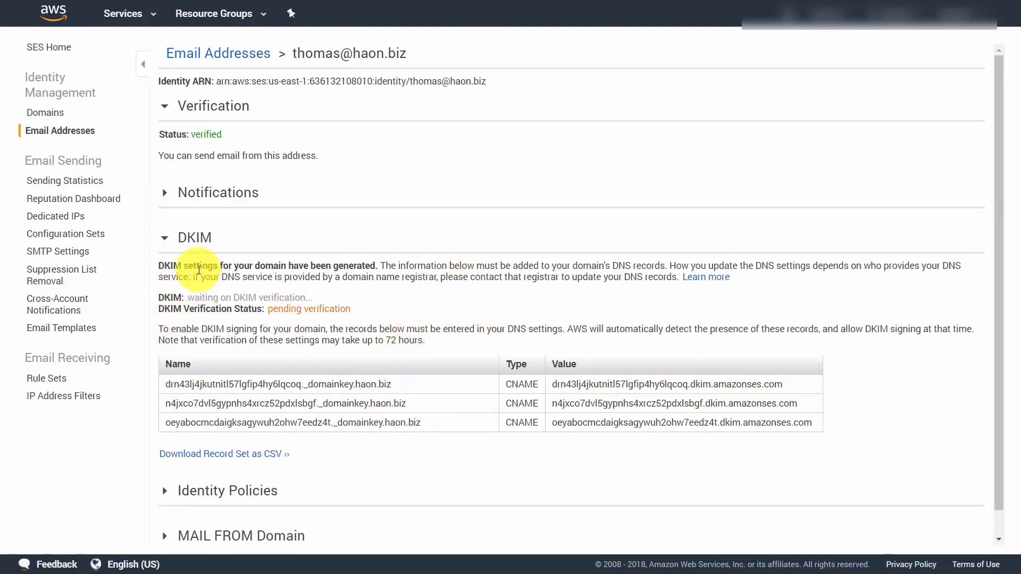
pyautogui.click(165, 238)
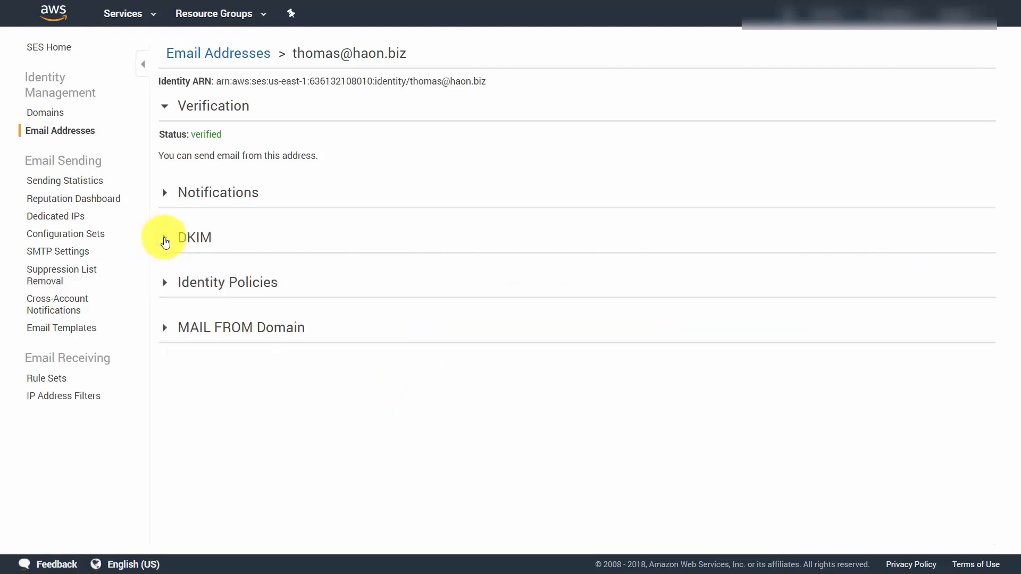
pyautogui.click(166, 329)
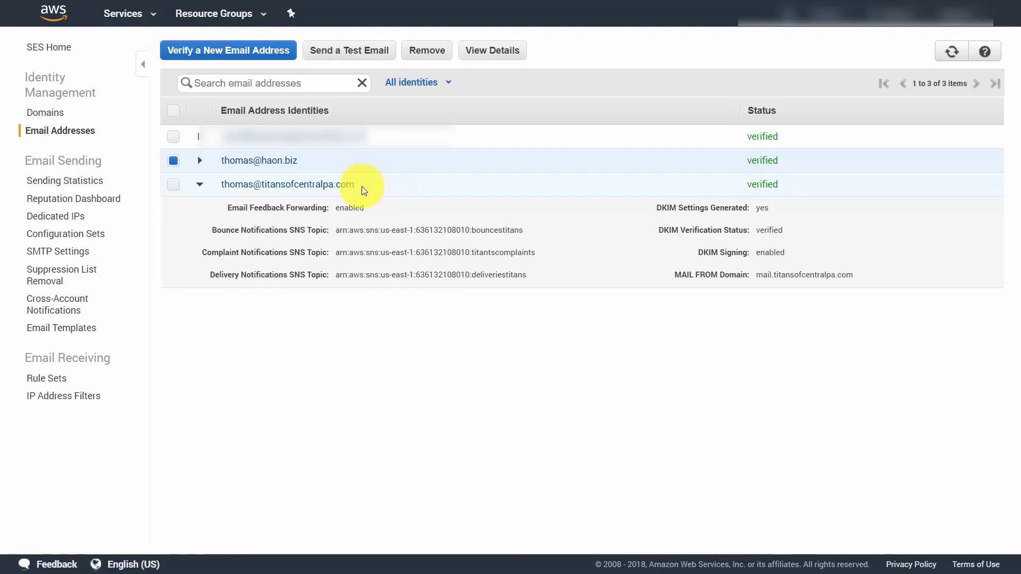
pyautogui.moveTo(357, 189); pyautogui.dragTo(261, 185)
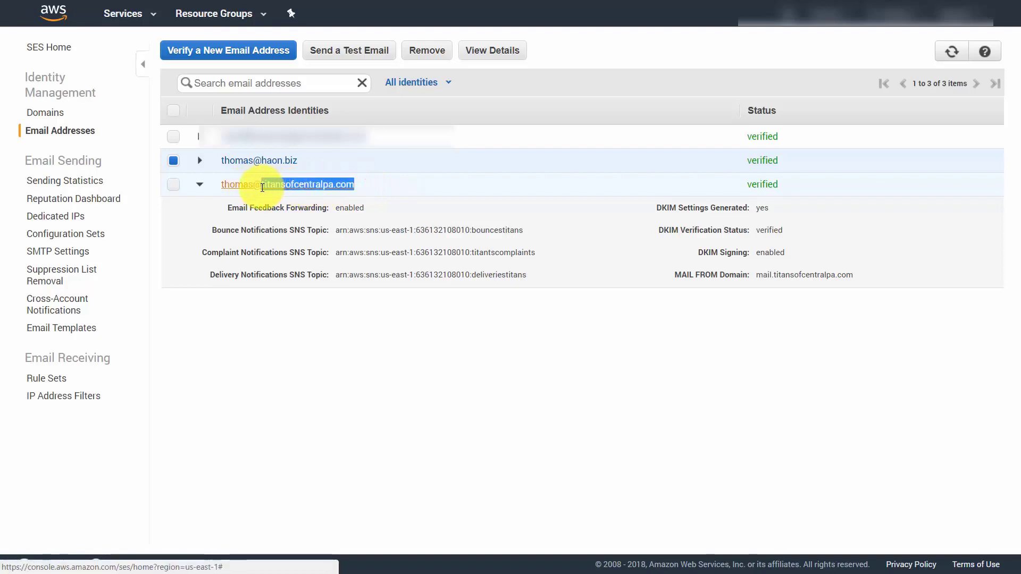
pyautogui.click(312, 290)
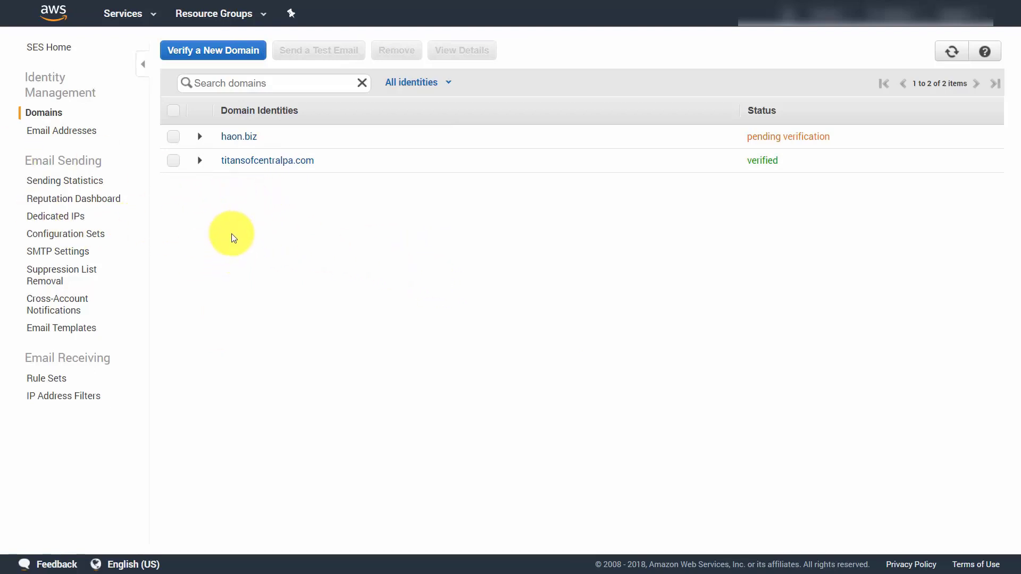
# - Go to Dedicated IPs and open a new support case at its Use Case Description
pyautogui.click(62, 218)
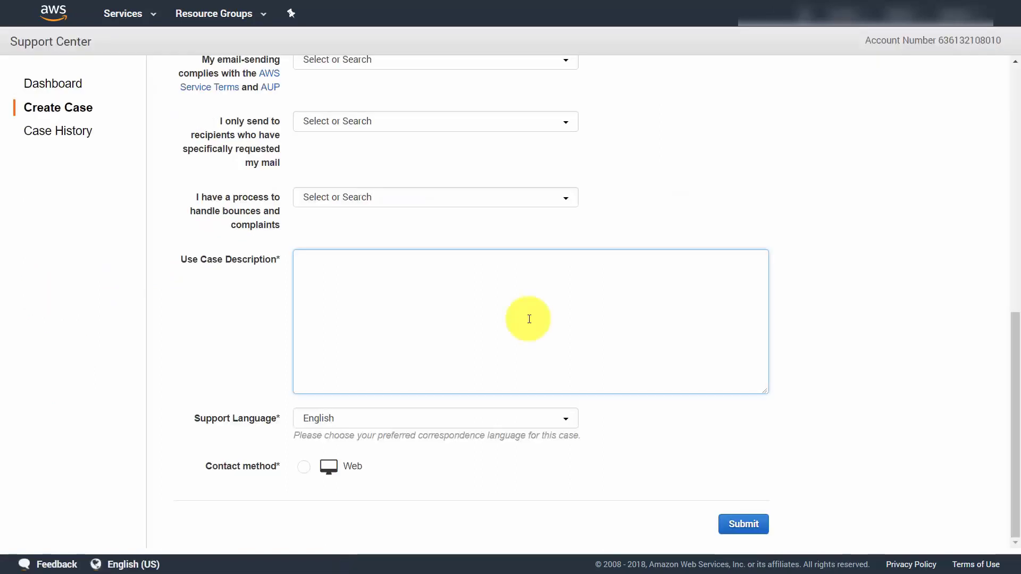
pyautogui.click(344, 282)
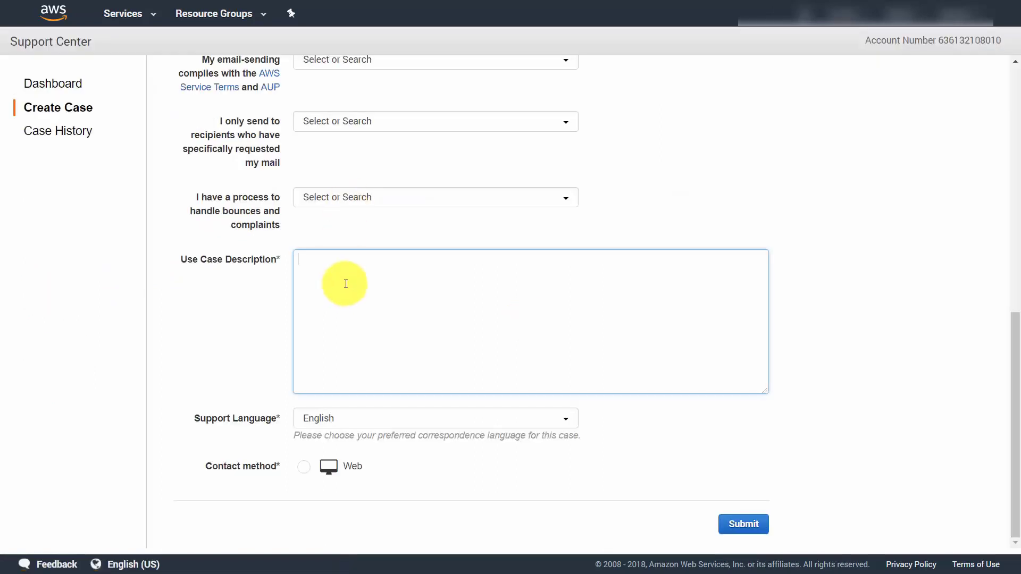